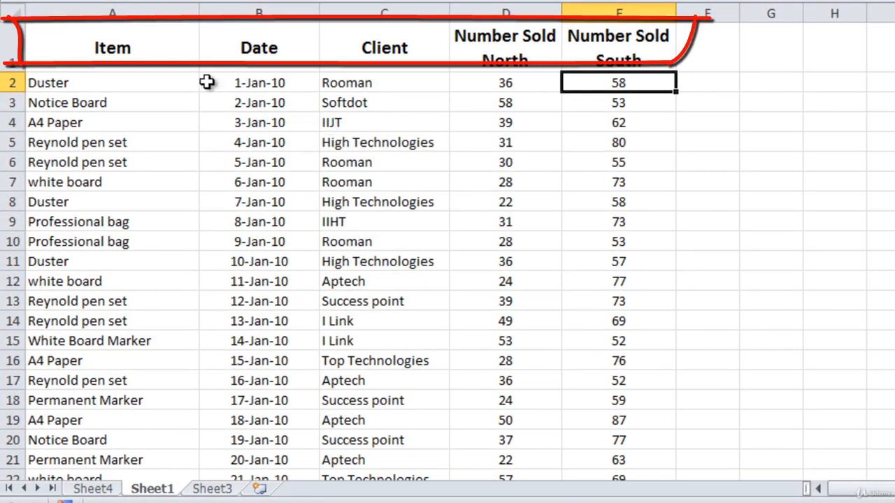
- Examine the Item, Date, Client and Number Sold columns across the first rows of the sales data
left_click(115, 84)
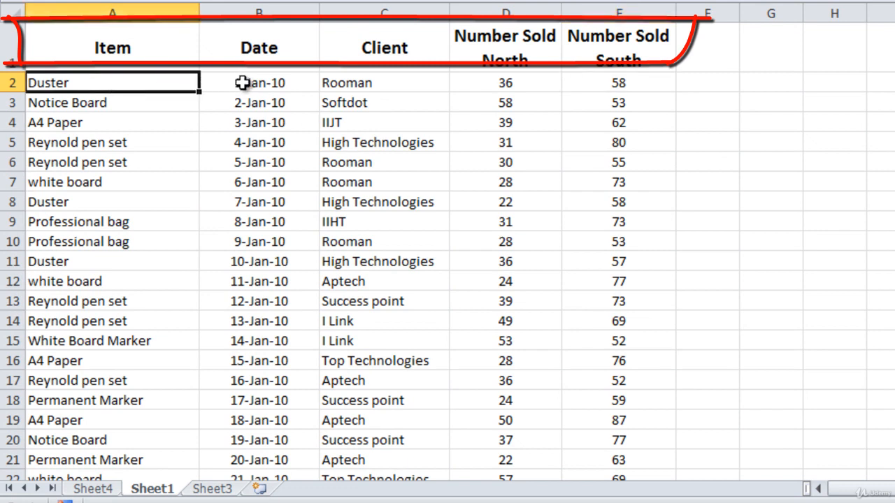
left_click(242, 82)
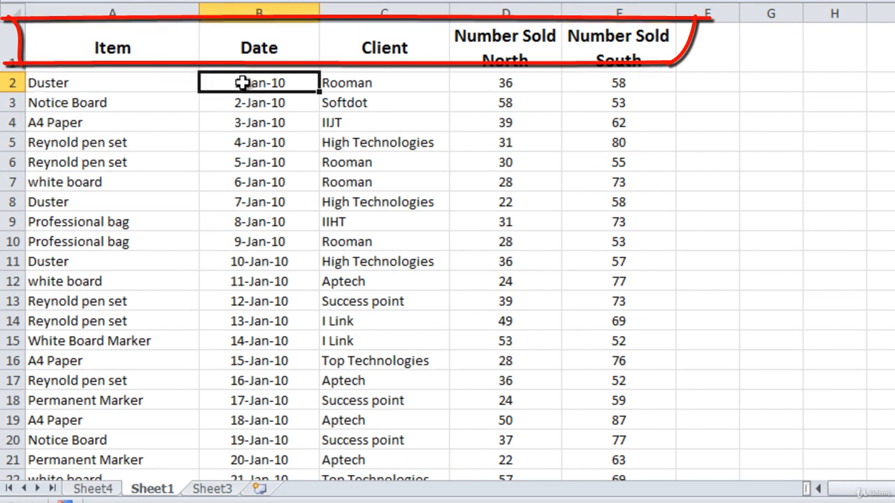
left_click(341, 86)
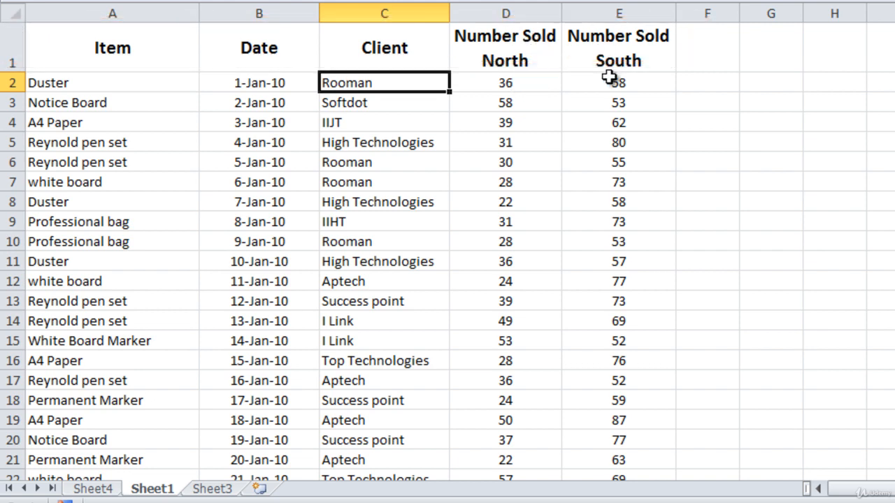
left_click(353, 145)
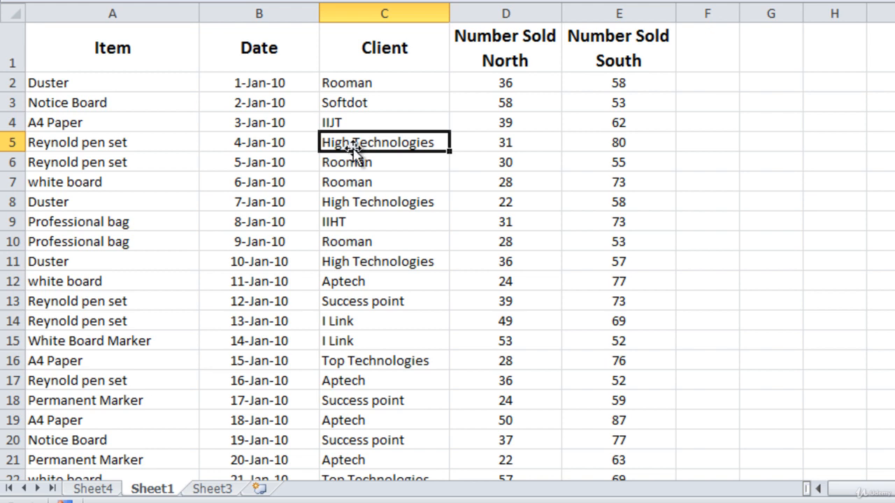
left_click(335, 87)
left_click(260, 84)
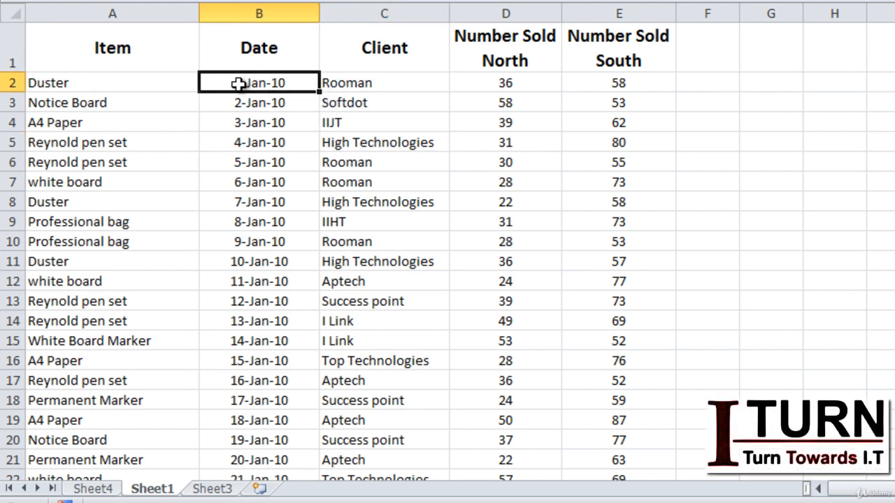
left_click(156, 82)
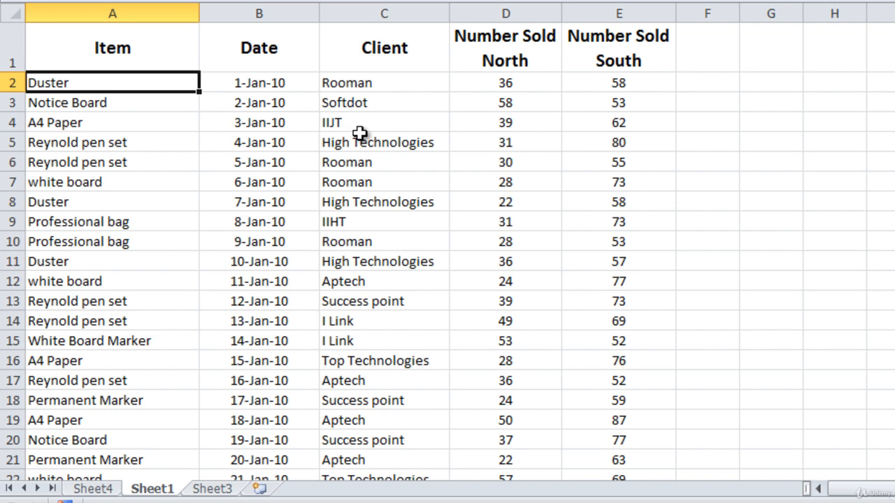
left_click(526, 82)
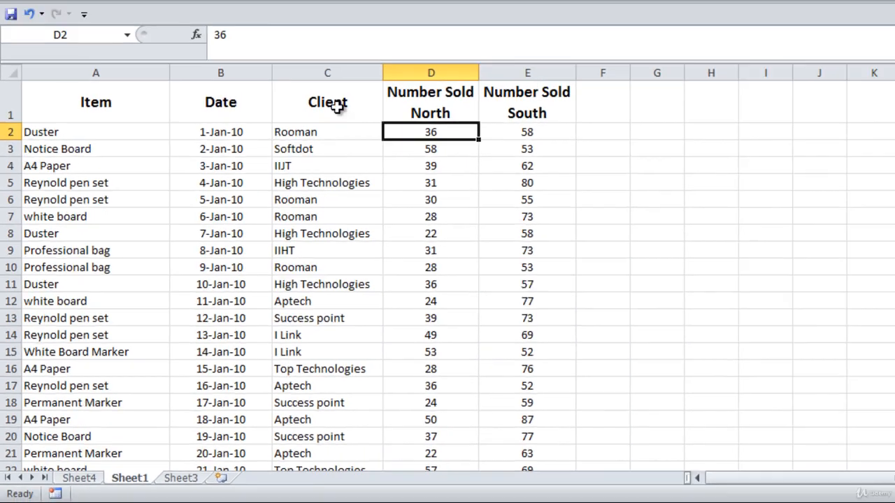
- Turn on filtering for the sales table and filter the Client column to show only Rooman
left_click(388, 49)
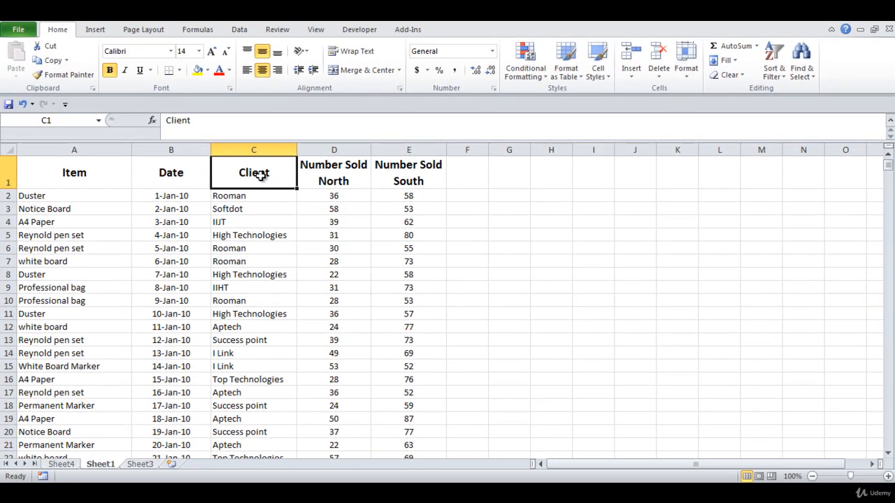
left_click(239, 29)
left_click(341, 63)
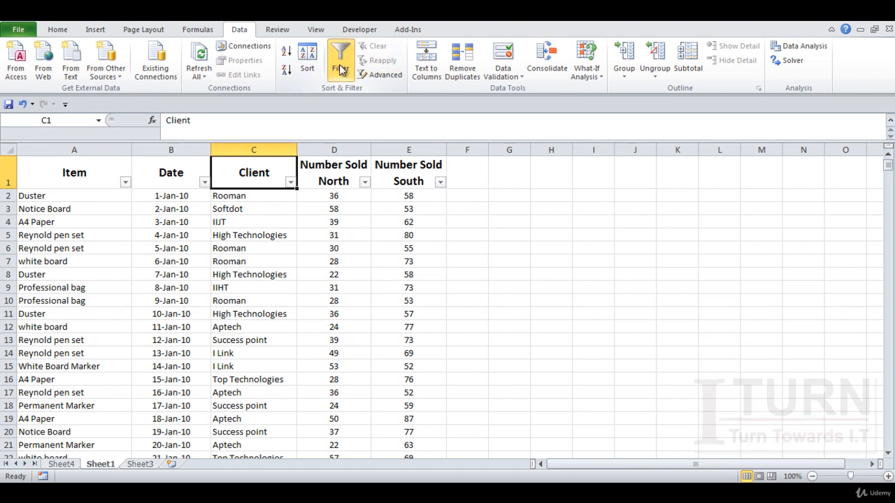
left_click(290, 182)
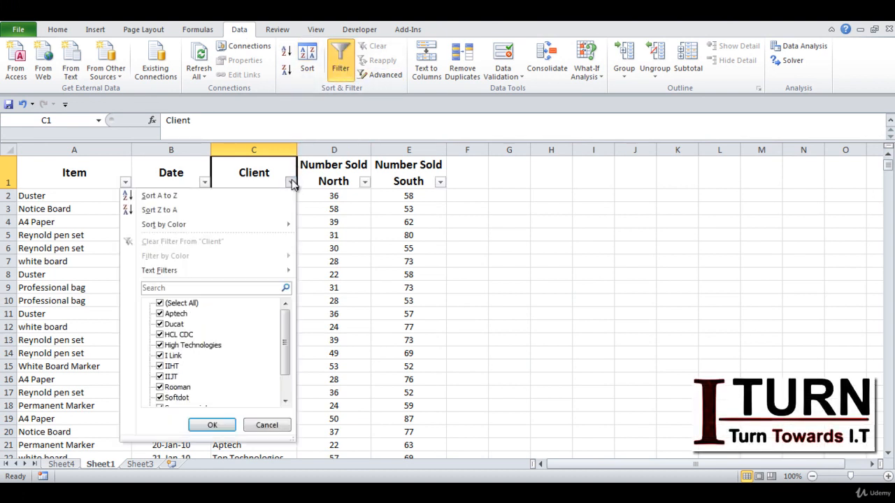
left_click(160, 303)
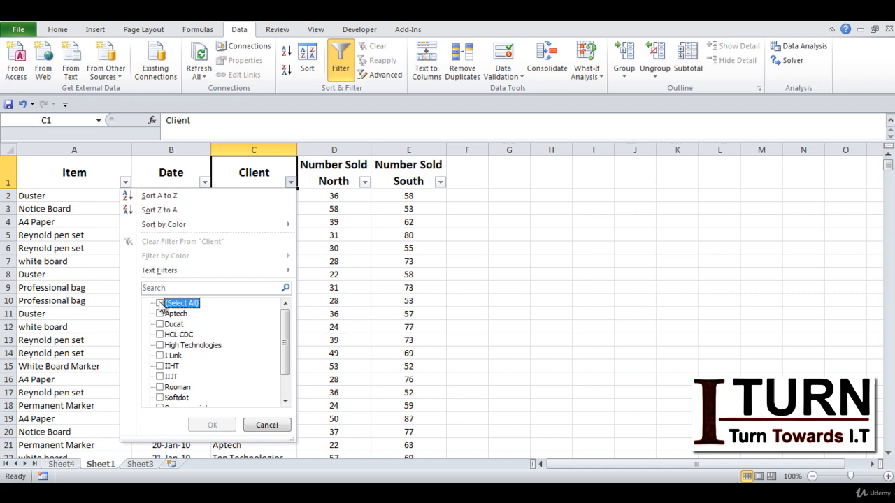
left_click(161, 386)
left_click(211, 425)
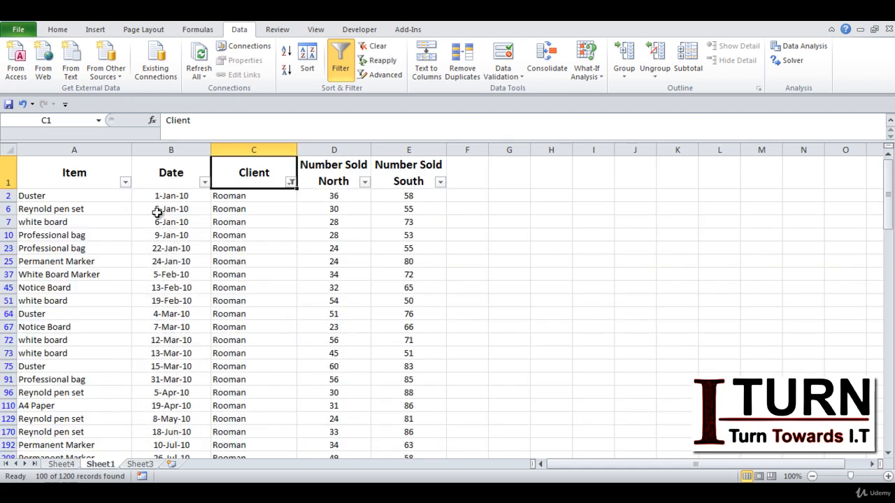
- Filter the Item column to show only Duster
left_click(126, 182)
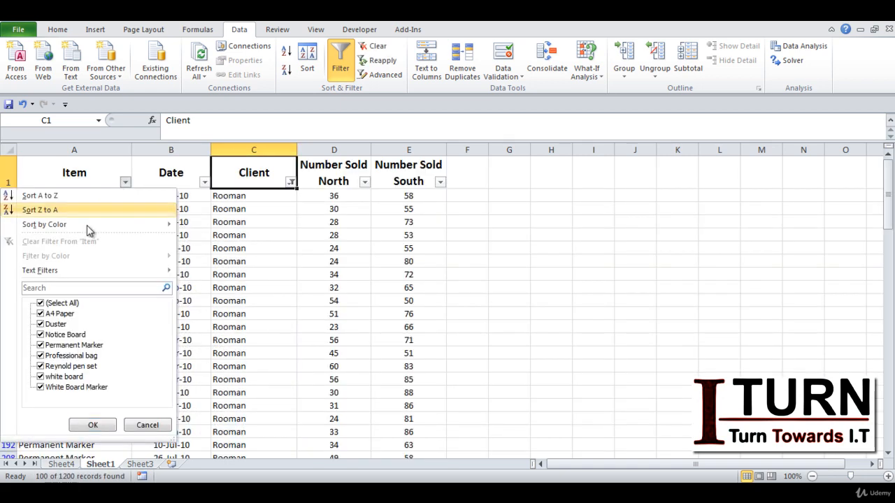
left_click(40, 303)
left_click(40, 324)
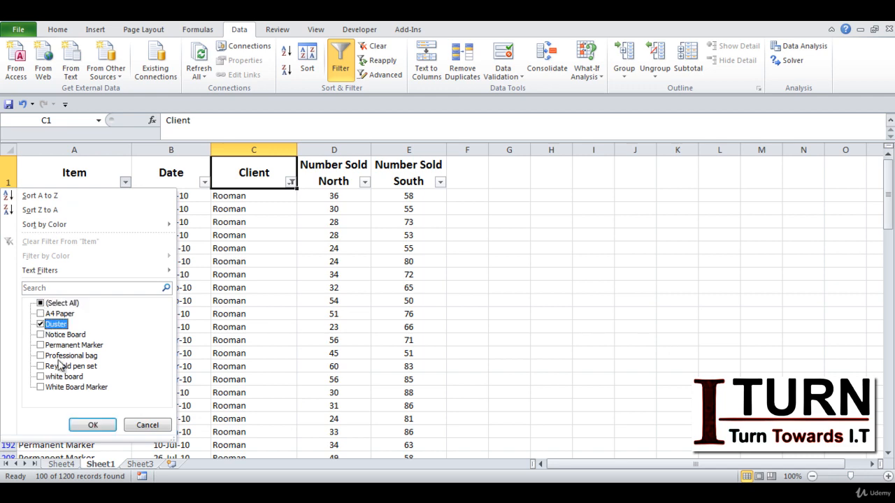
left_click(92, 425)
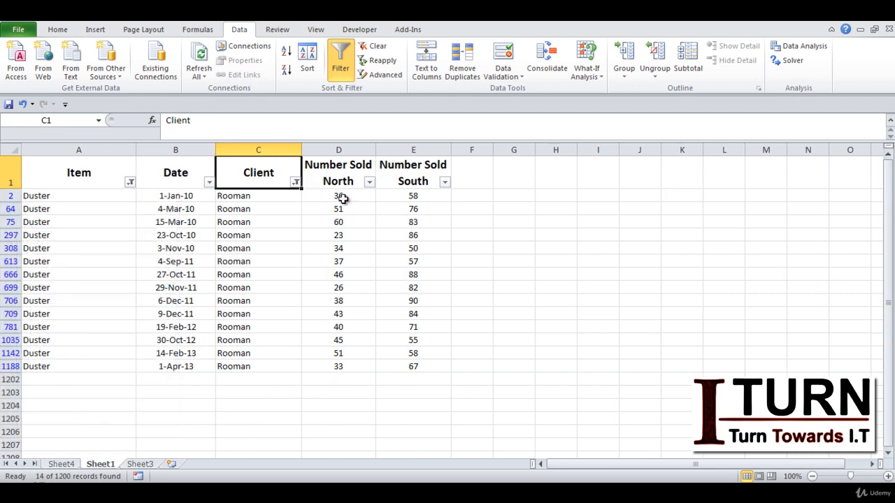
- Select the filtered Number Sold North figures to check their sum, and turn off filtering for the table
left_click_drag(340, 197, 340, 366)
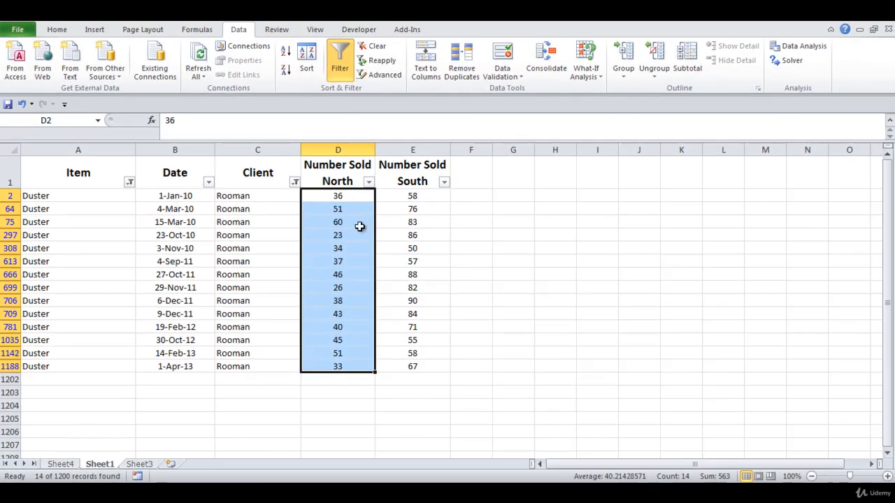
left_click(329, 217)
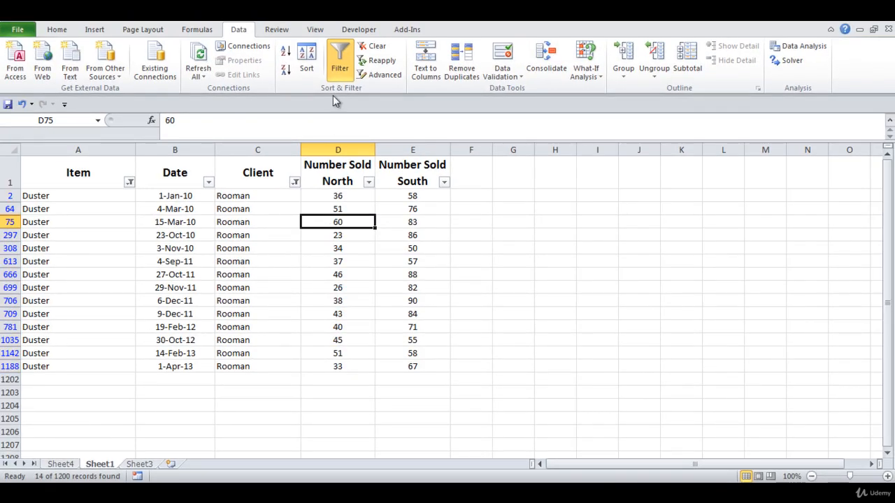
left_click(339, 65)
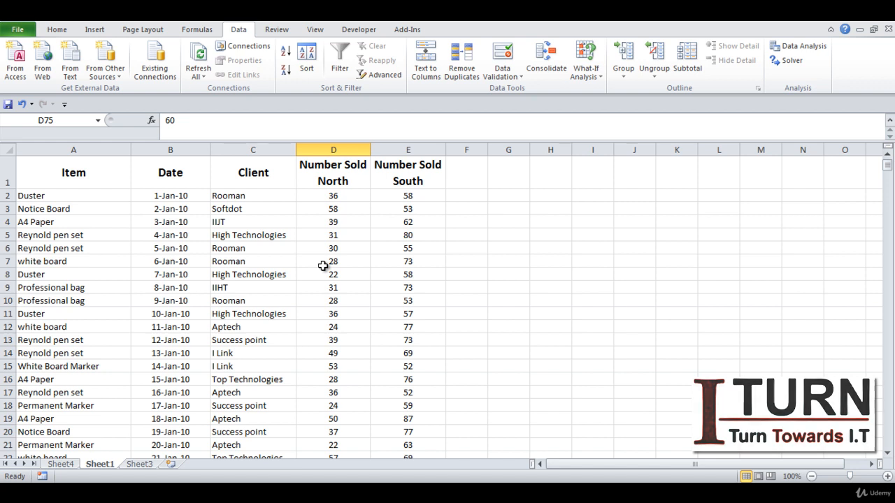
- Highlight the entire data range from the Item header through the last Number Sold South row, and return to cell A1
left_click(243, 211)
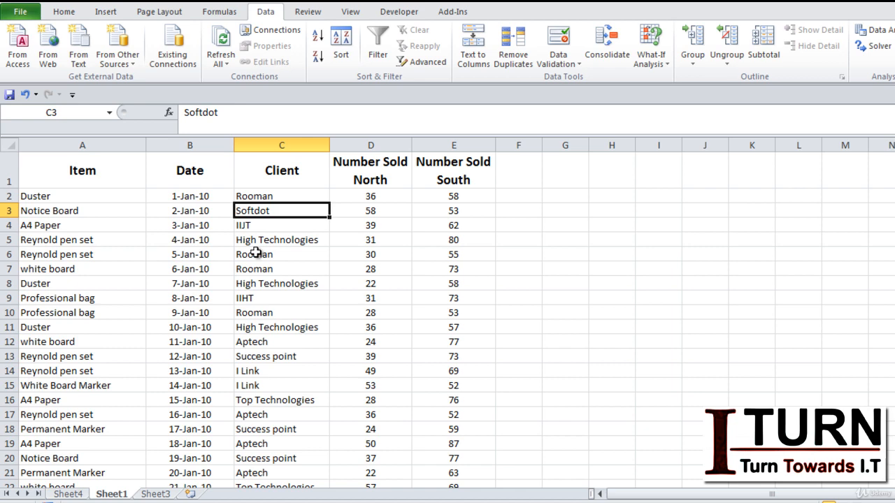
key("ctrl+a")
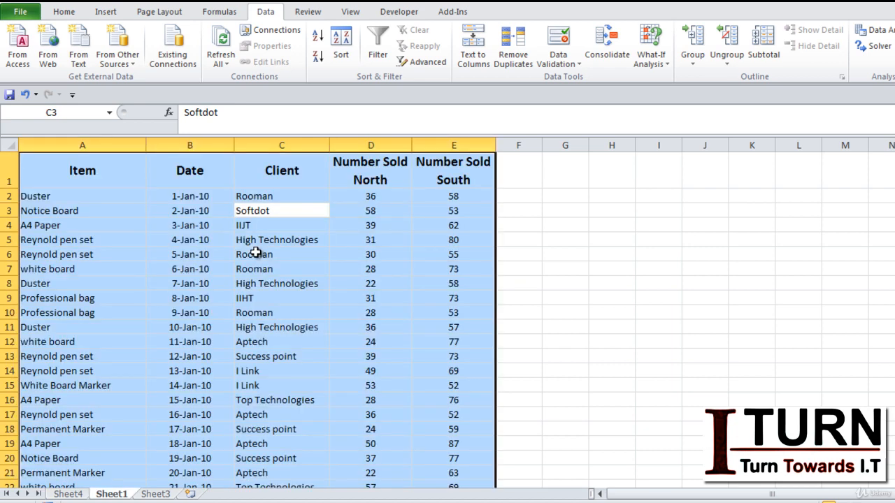
left_click(110, 165)
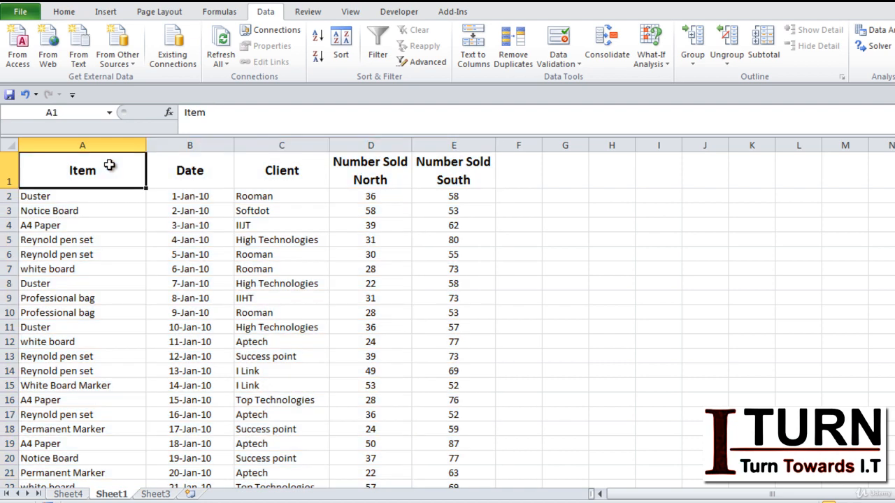
key("ctrl+shift+Right")
key("ctrl+shift+Down")
key("ctrl+Home")
- Create a PivotTable from Sheet1!$A$1:$E$1201, placed on the existing worksheet at Sheet1!$G$11
left_click(256, 214)
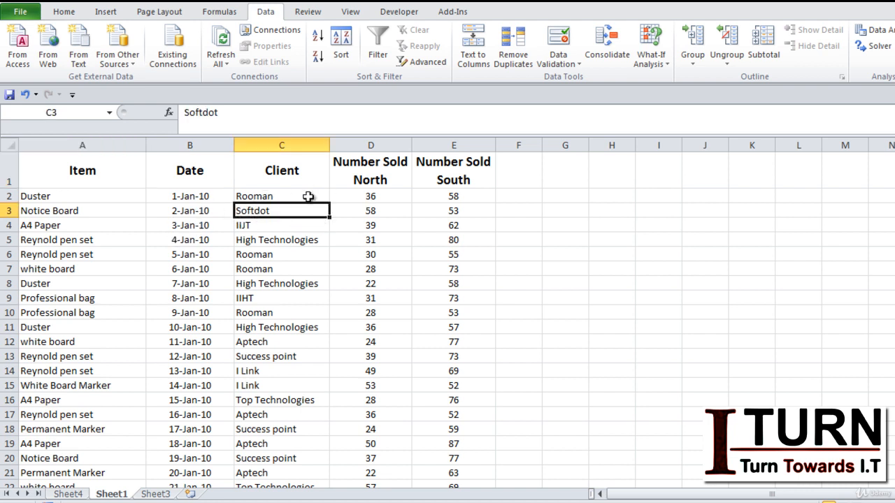
left_click(110, 12)
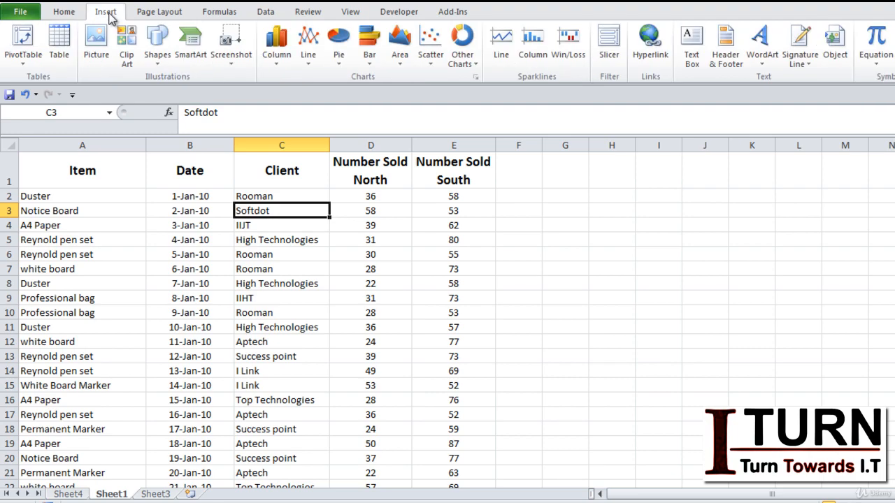
left_click(28, 40)
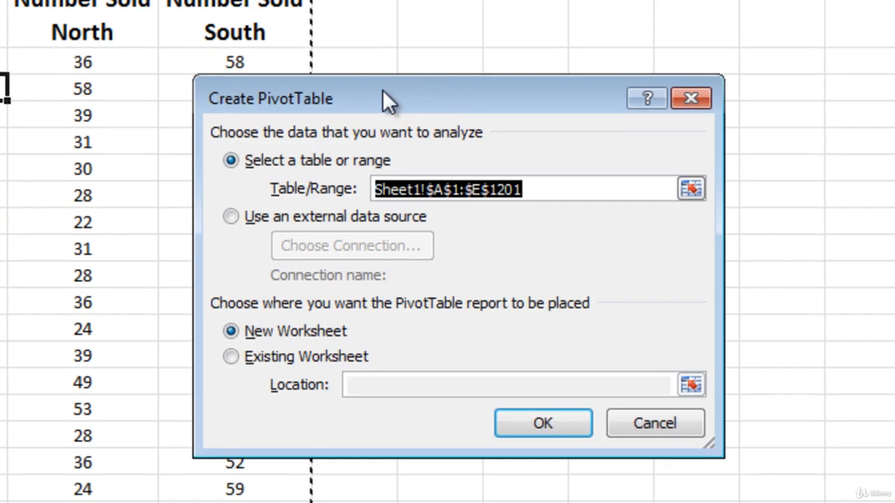
left_click_drag(388, 101, 526, 0)
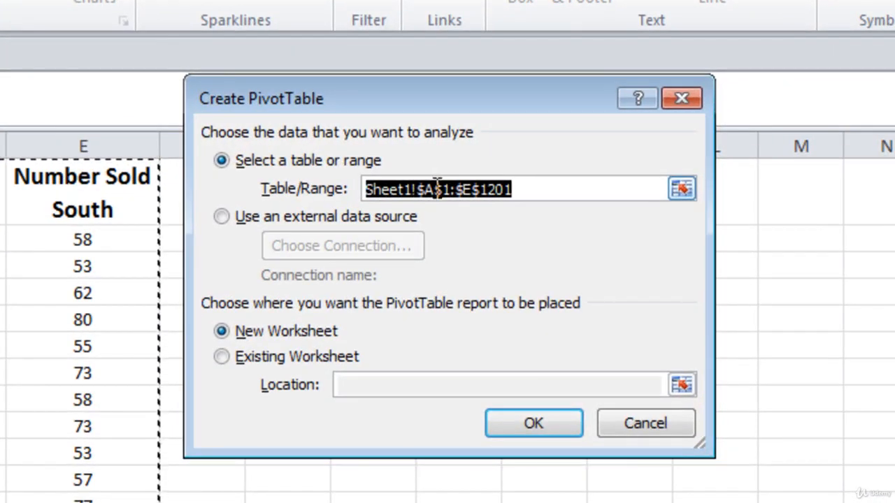
left_click(516, 192)
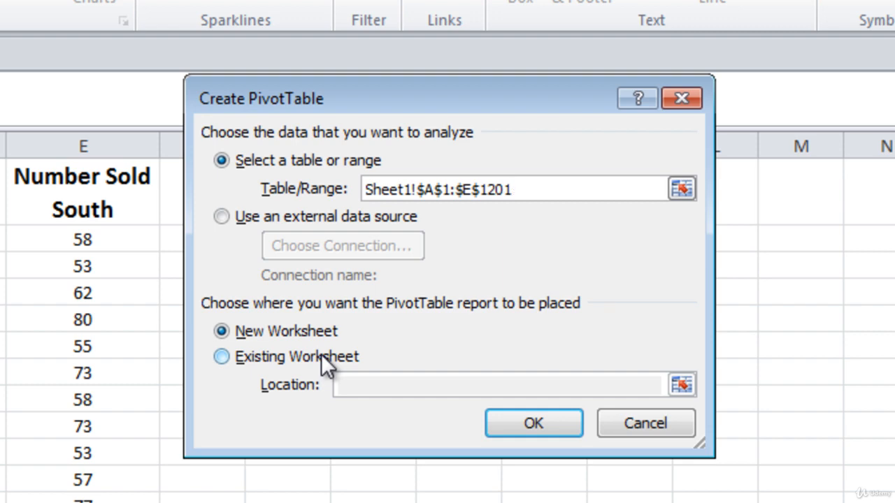
left_click(221, 357)
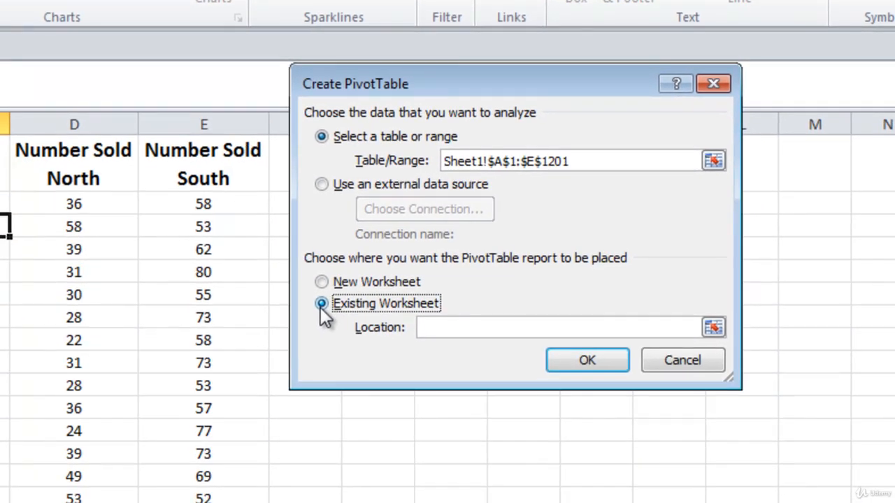
left_click(440, 326)
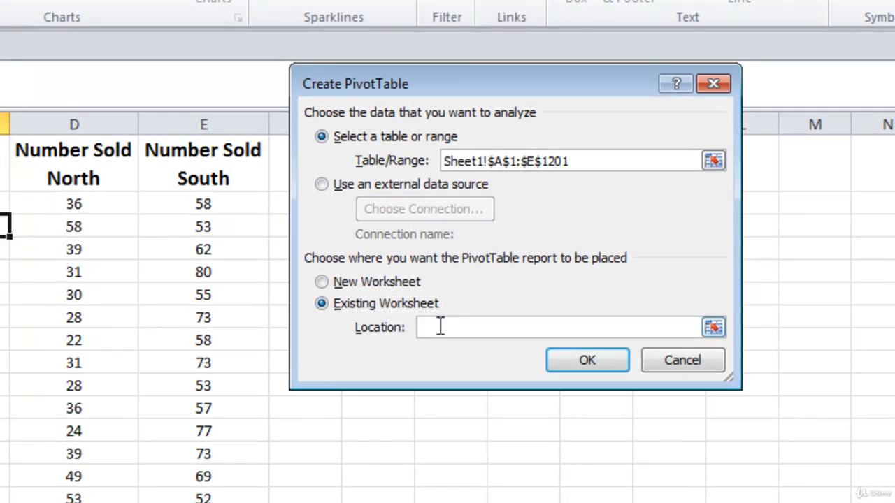
left_click(383, 408)
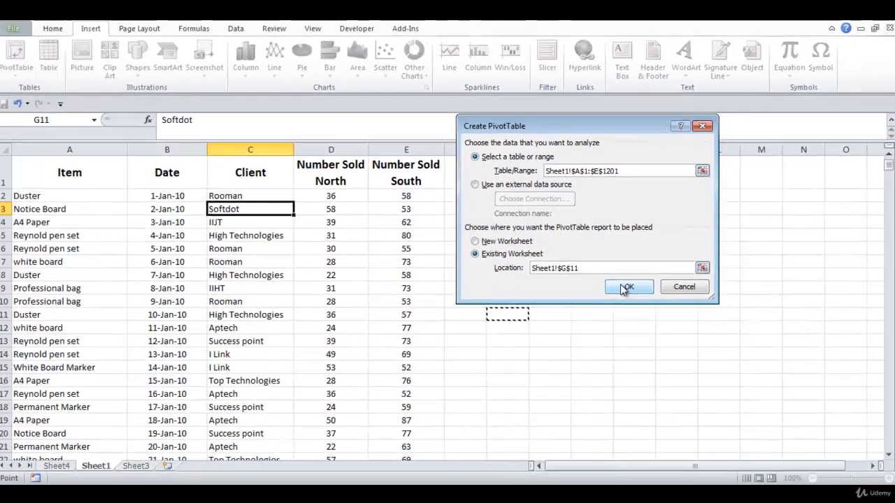
left_click(588, 360)
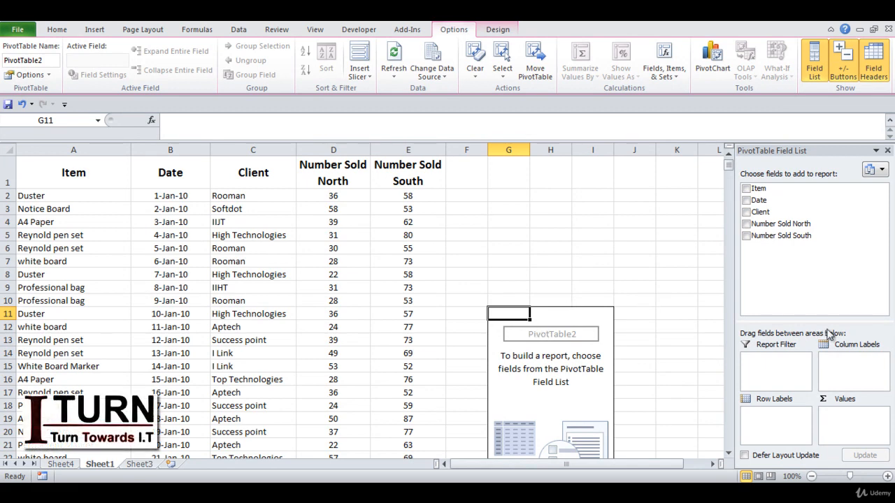
- Delete the empty PivotTable report occupying G11:I28 beside the sales data
left_click(729, 453)
left_click(728, 453)
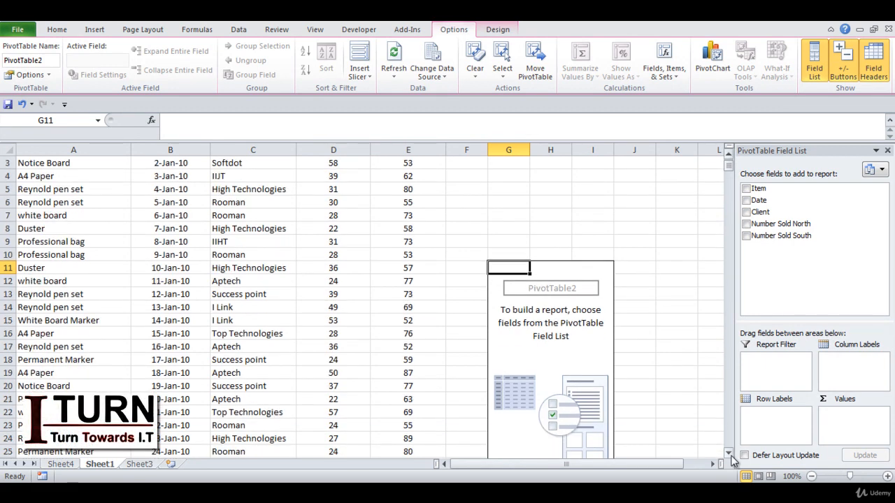
left_click(729, 454)
left_click(729, 453)
left_click(729, 453)
left_click(728, 453)
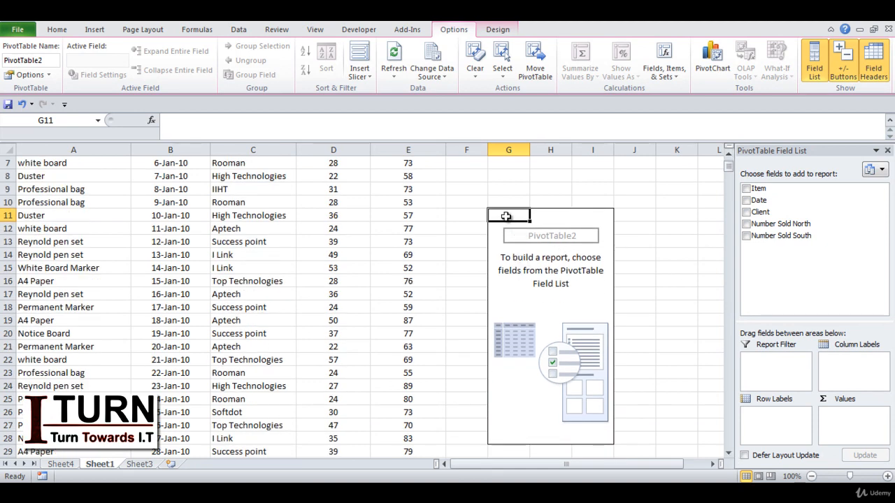
left_click_drag(506, 217, 583, 448)
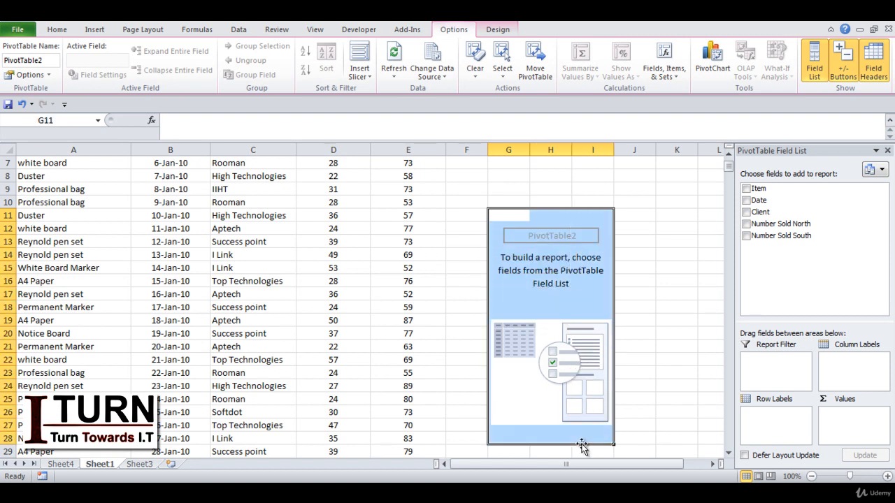
key("Delete")
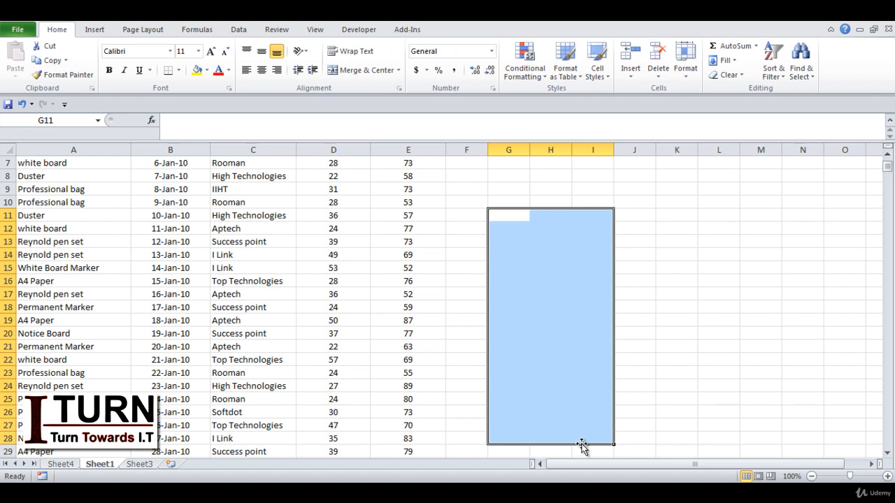
left_click(689, 339)
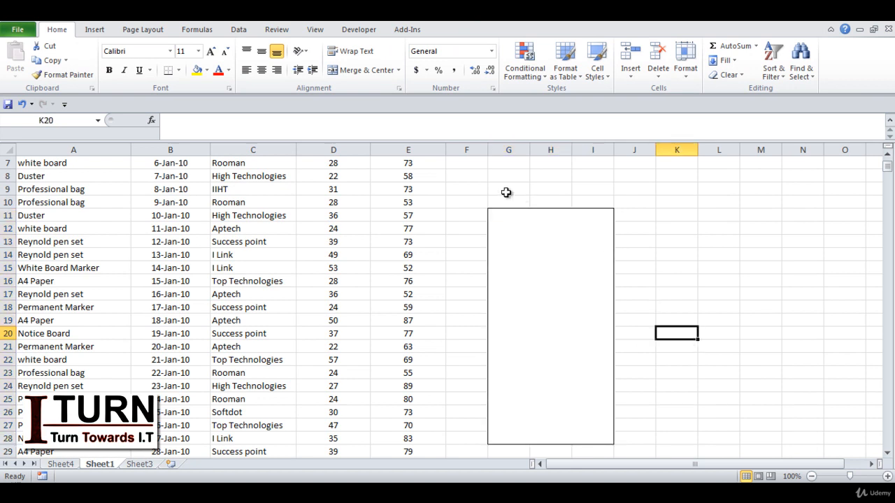
- Remove the leftover border around G11:I28 by applying the plain formatting of cell F9 with Format Painter
double_click(469, 189)
left_click(463, 214)
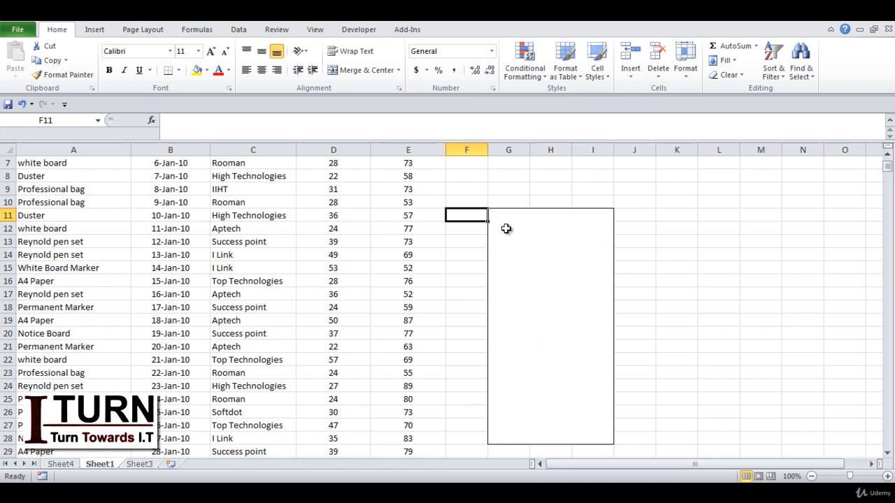
left_click(472, 190)
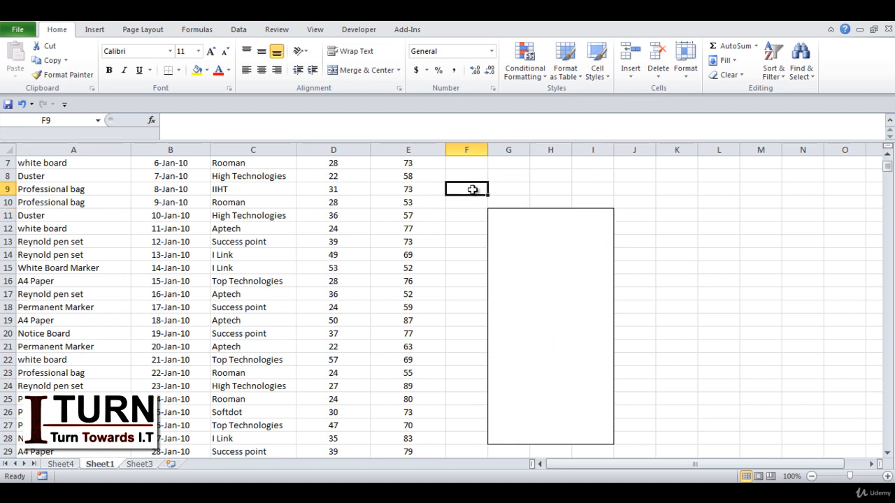
left_click(62, 76)
mouse_move(499, 214)
left_mouse_down()
mouse_move(565, 335)
mouse_move(568, 438)
left_mouse_up()
left_click(665, 372)
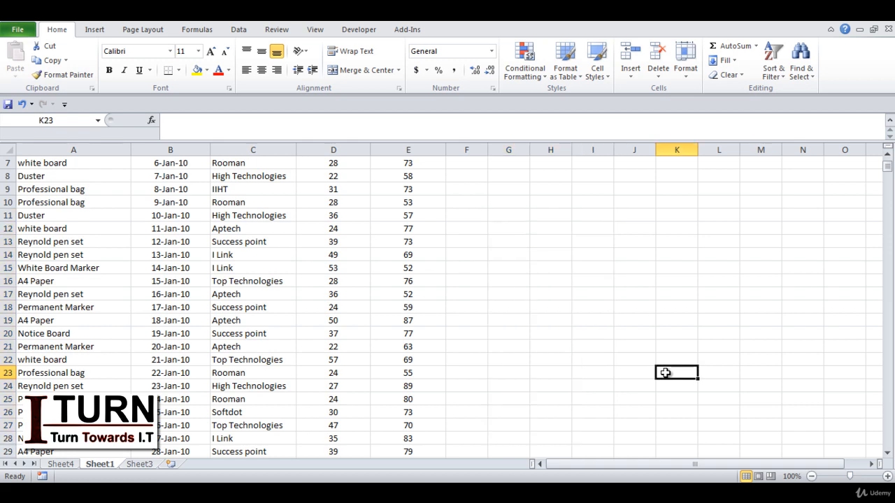
- Create a PivotTable from the sales data range Sheet1!$A$1:$E$1201, placed on a new worksheet
left_click(341, 309)
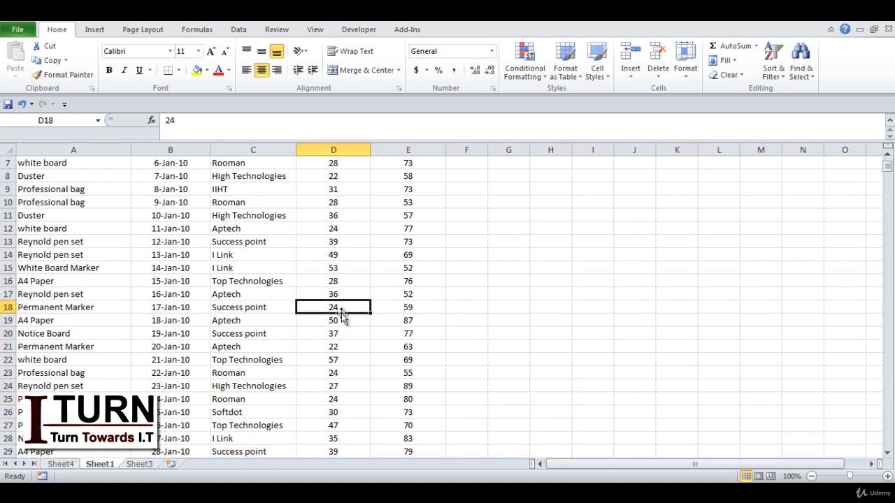
left_click(888, 156)
left_click(887, 155)
left_click(887, 155)
left_click(887, 156)
left_click(887, 155)
left_click(887, 155)
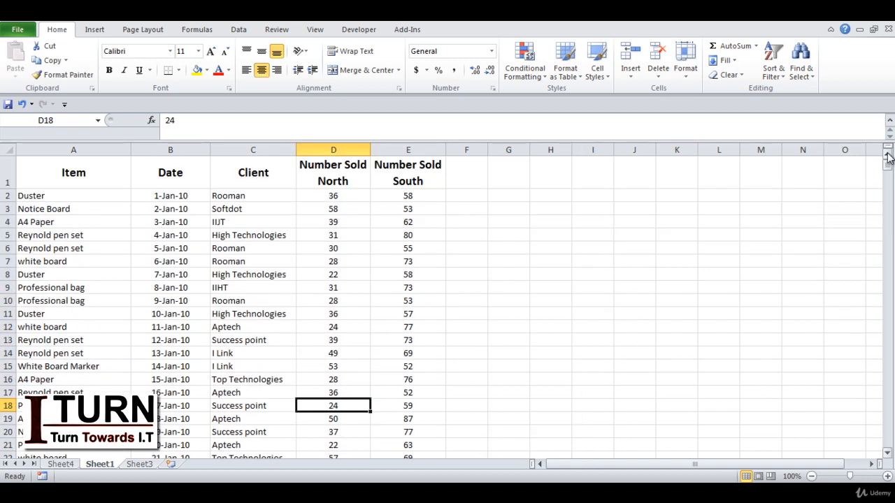
left_click(280, 222)
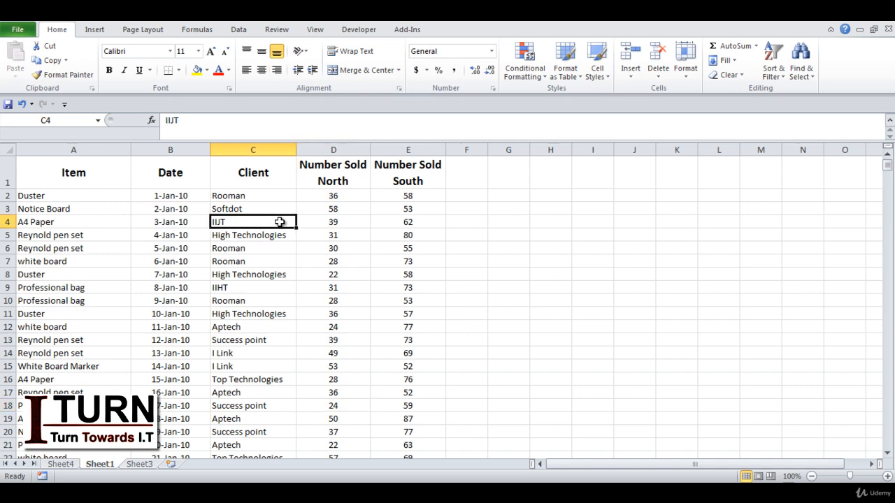
left_click(95, 30)
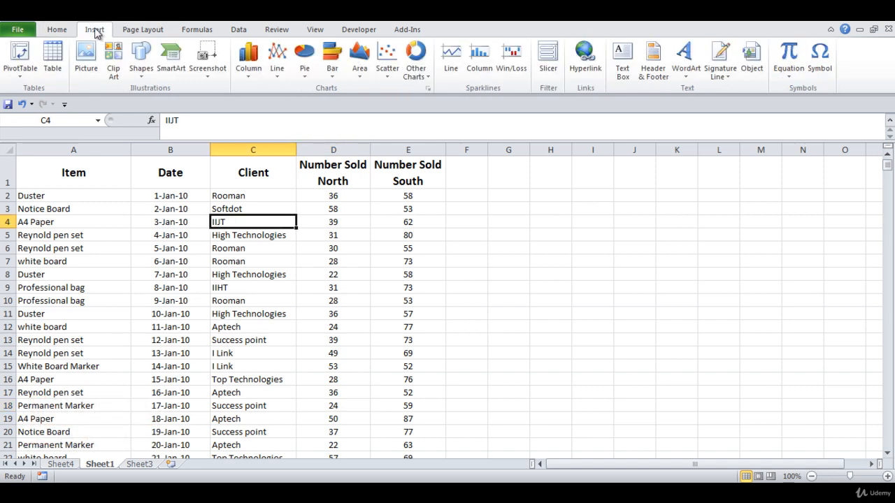
left_click(20, 52)
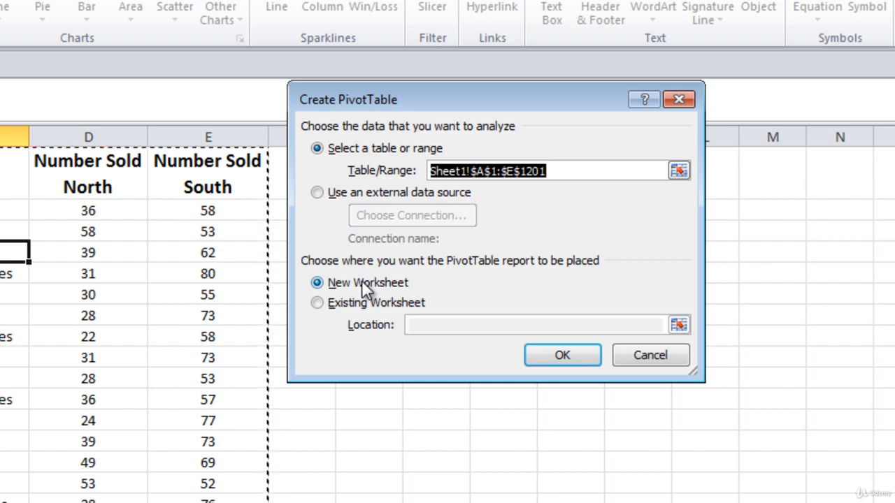
left_click(553, 351)
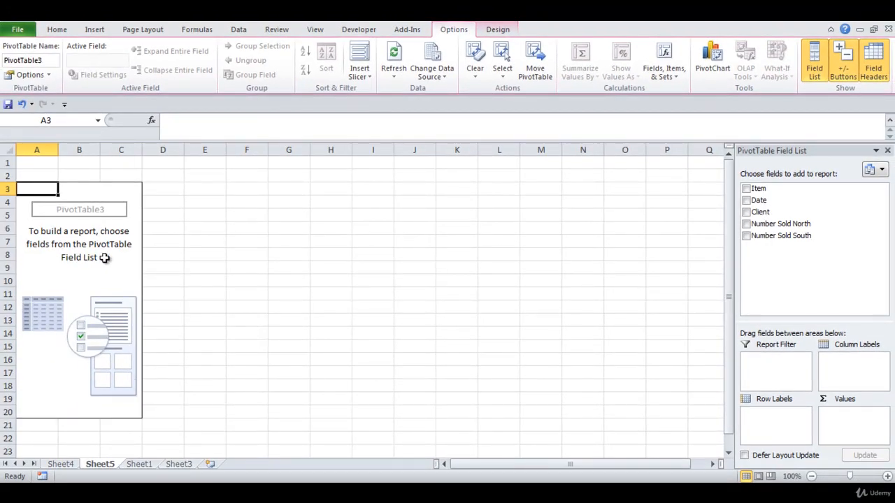
- Move the selection outside the empty PivotTable report and back inside it to check when the field list is shown
left_click(104, 242)
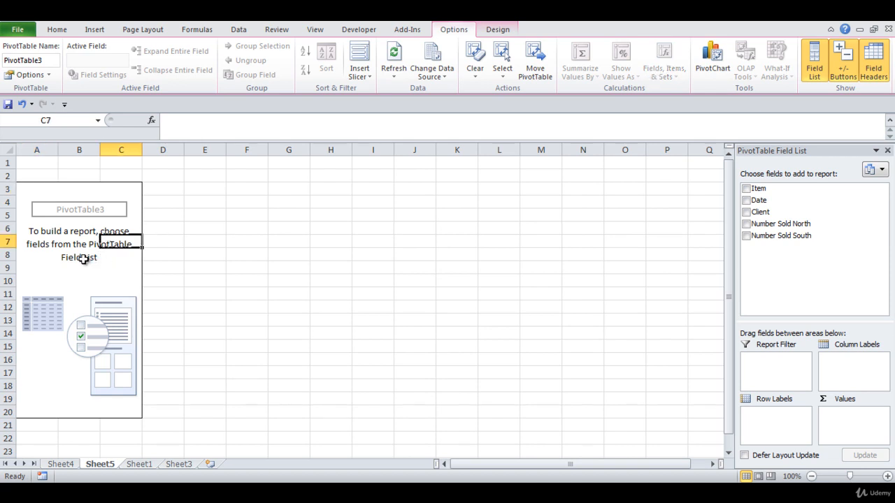
left_click(170, 240)
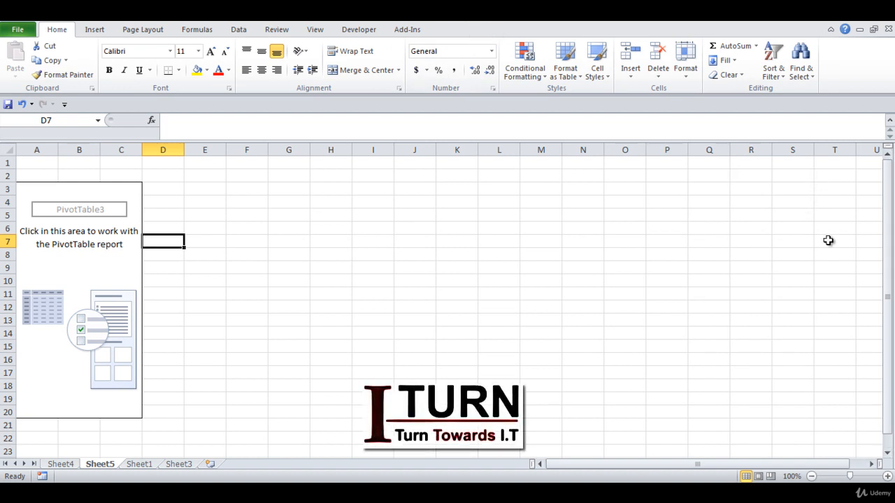
left_click(96, 252)
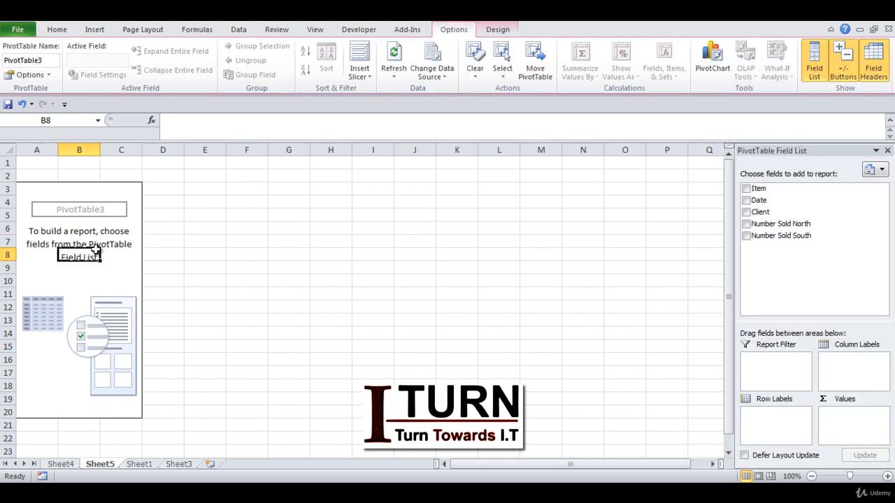